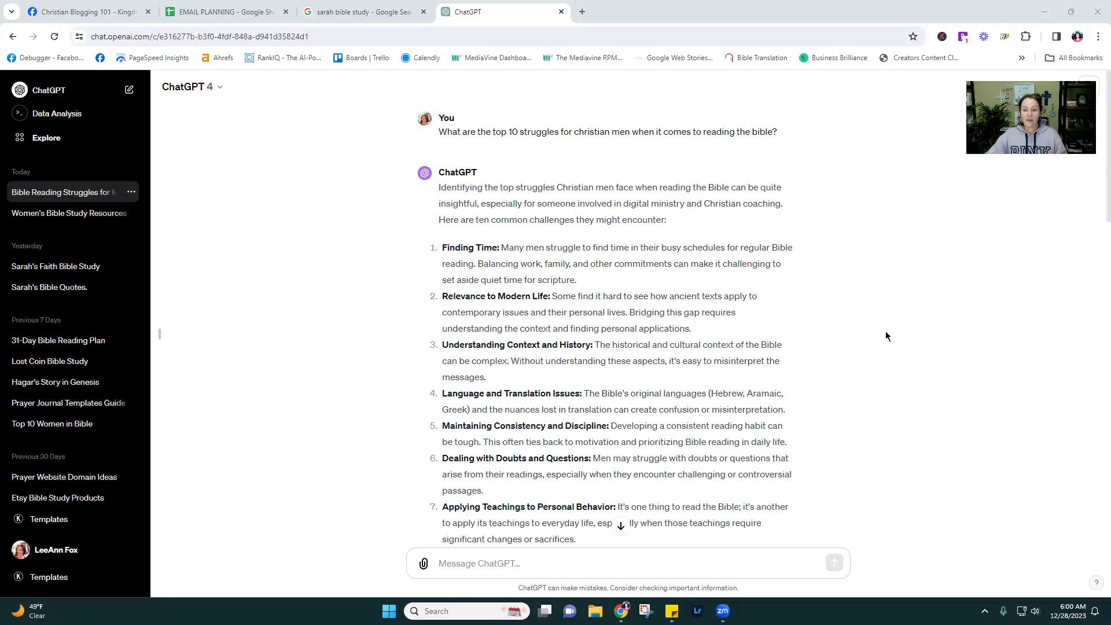
scroll(879, 304, "down", 5)
scroll(878, 298, "up", 2)
scroll(876, 298, "up", 4)
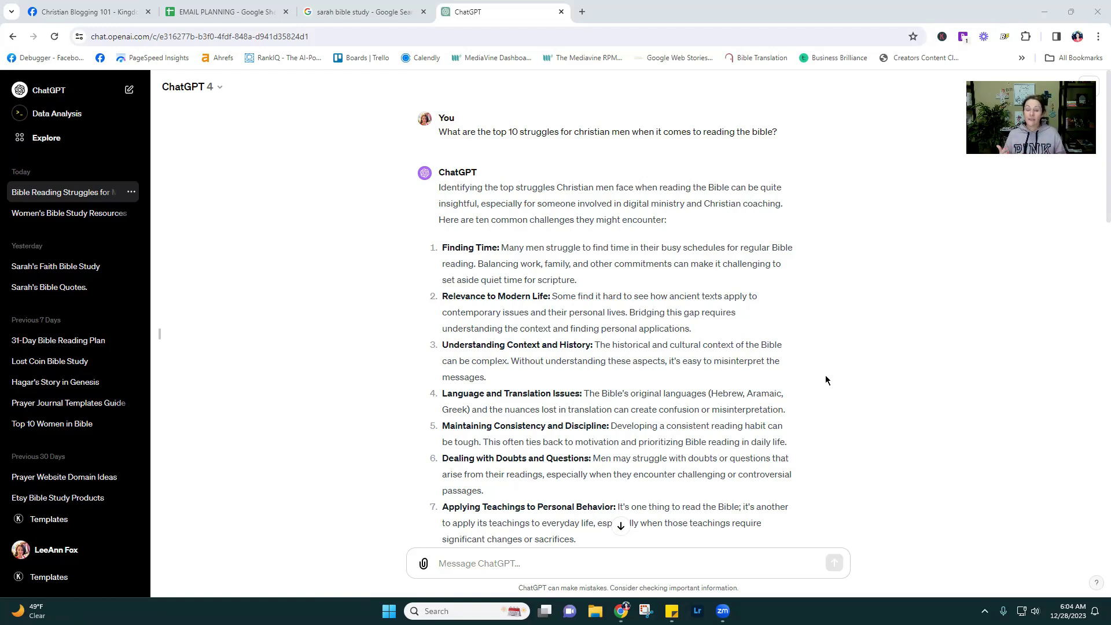
scroll(803, 365, "down", 3)
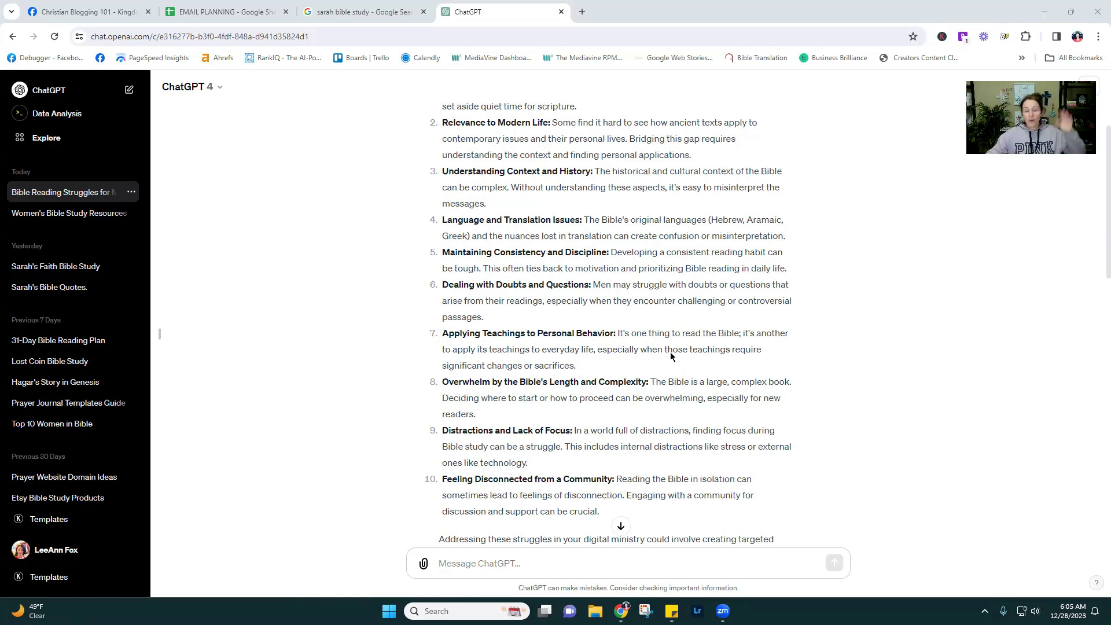
Step: Scroll through ChatGPT's ten Bible-reading challenges, from relating to male-centric narratives to dealing with doubts
scroll(663, 330, "down", 6)
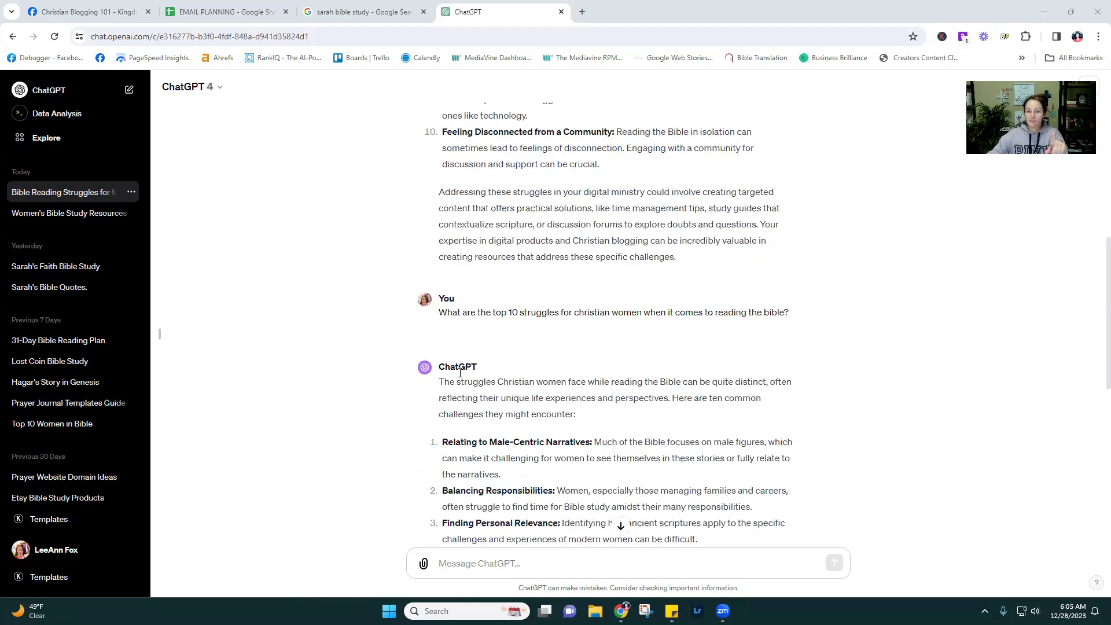
scroll(802, 398, "down", 4)
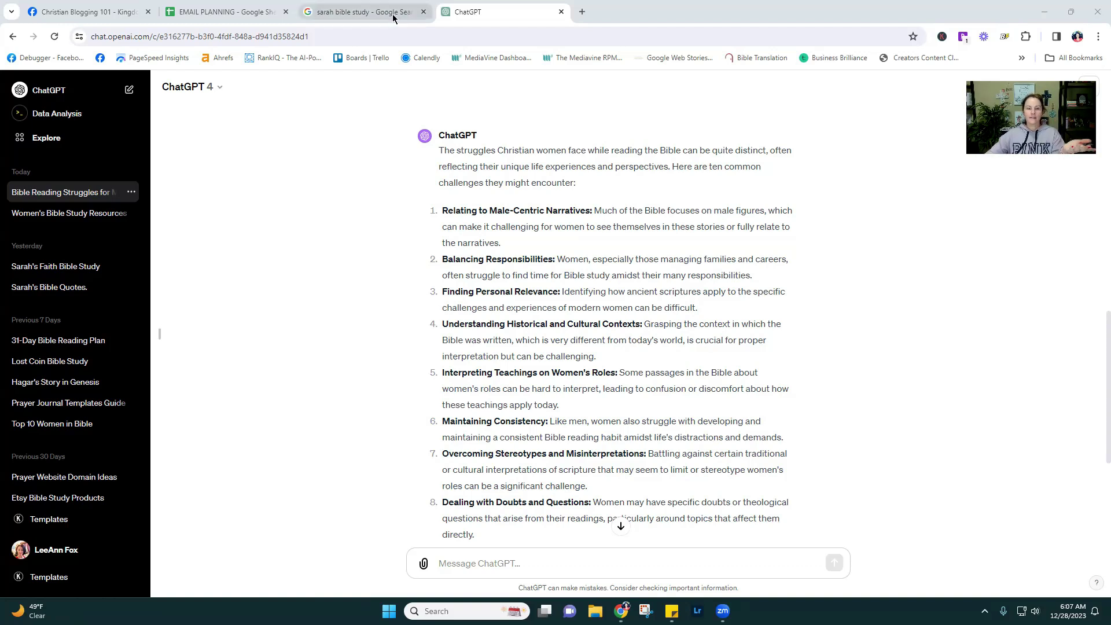
Step: On the Google tab, replace the old query with 'sarah in the bible' to see its 12,100/mo volume
left_click(374, 16)
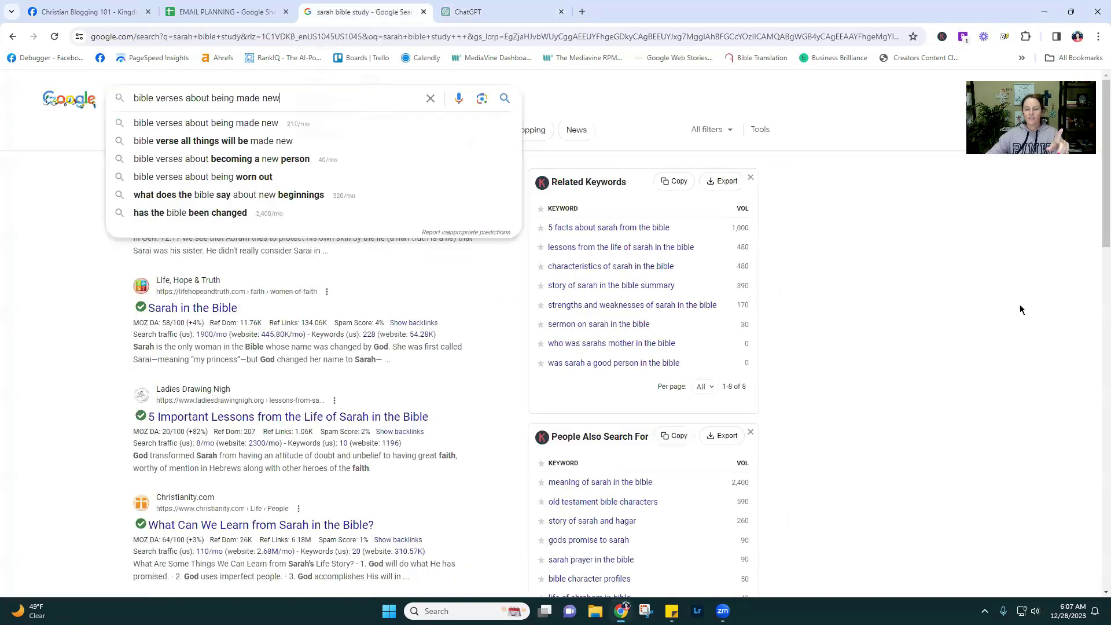
left_click(870, 371)
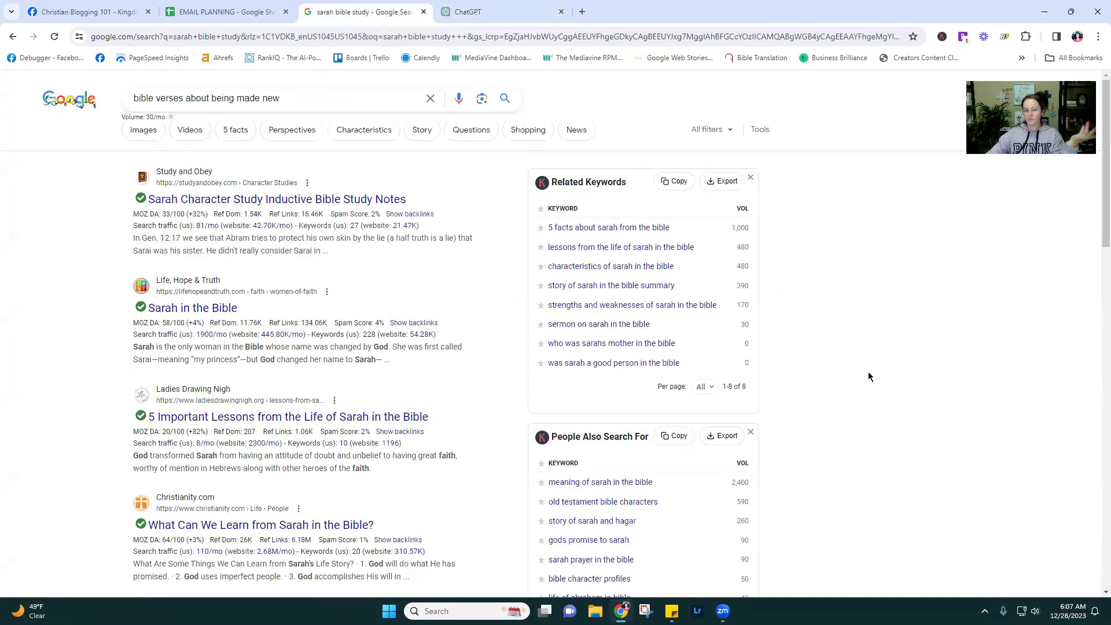
double_click(279, 99)
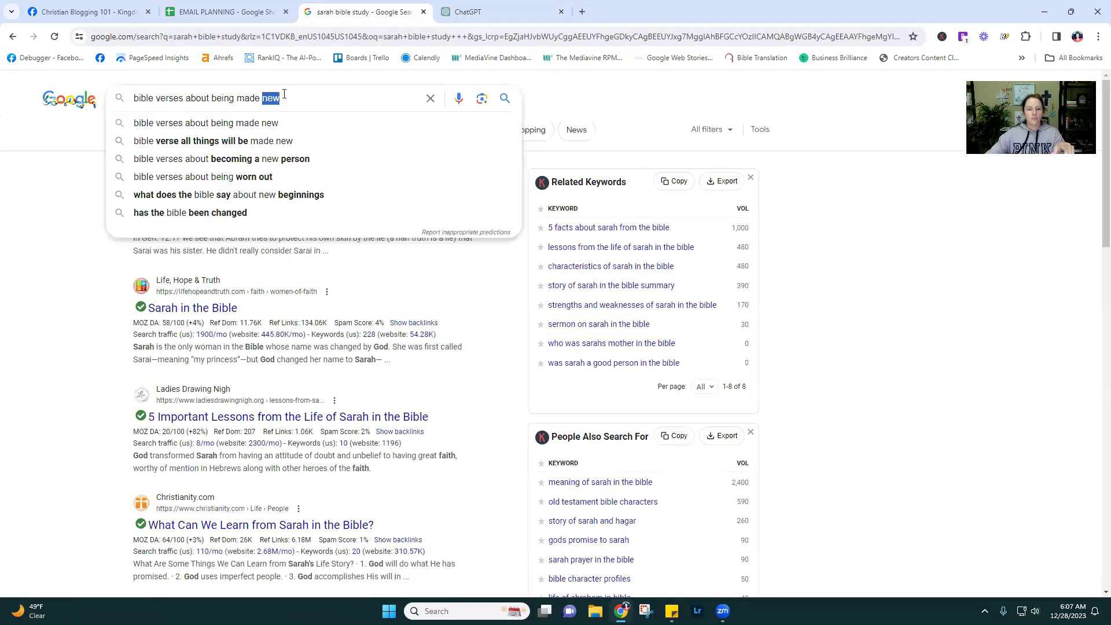
triple_click(166, 94)
key("BackSpace")
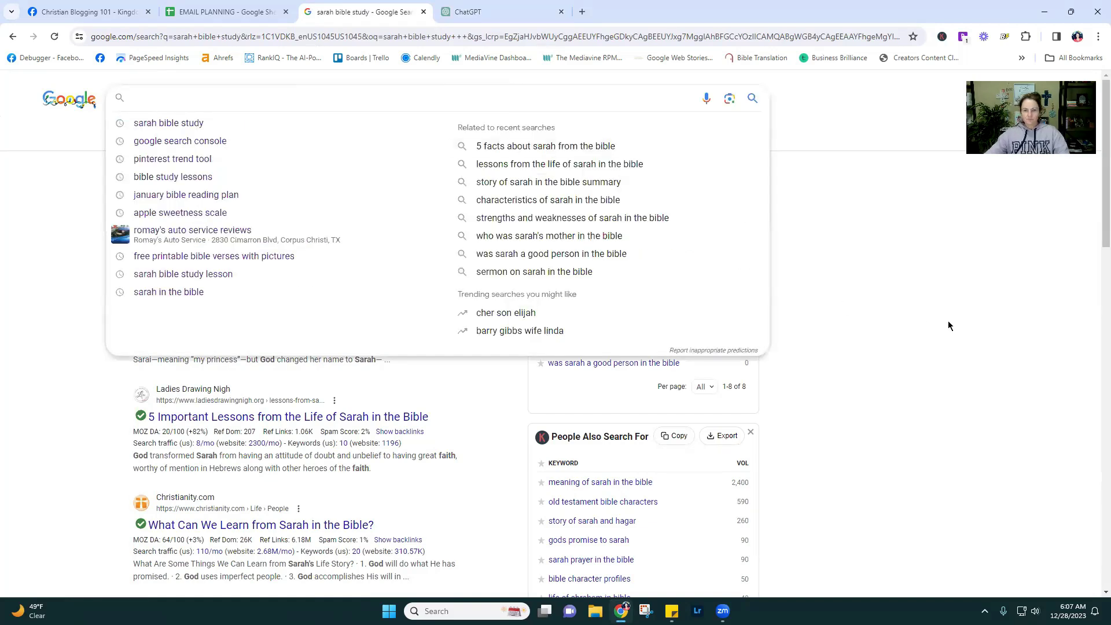
left_click(890, 331)
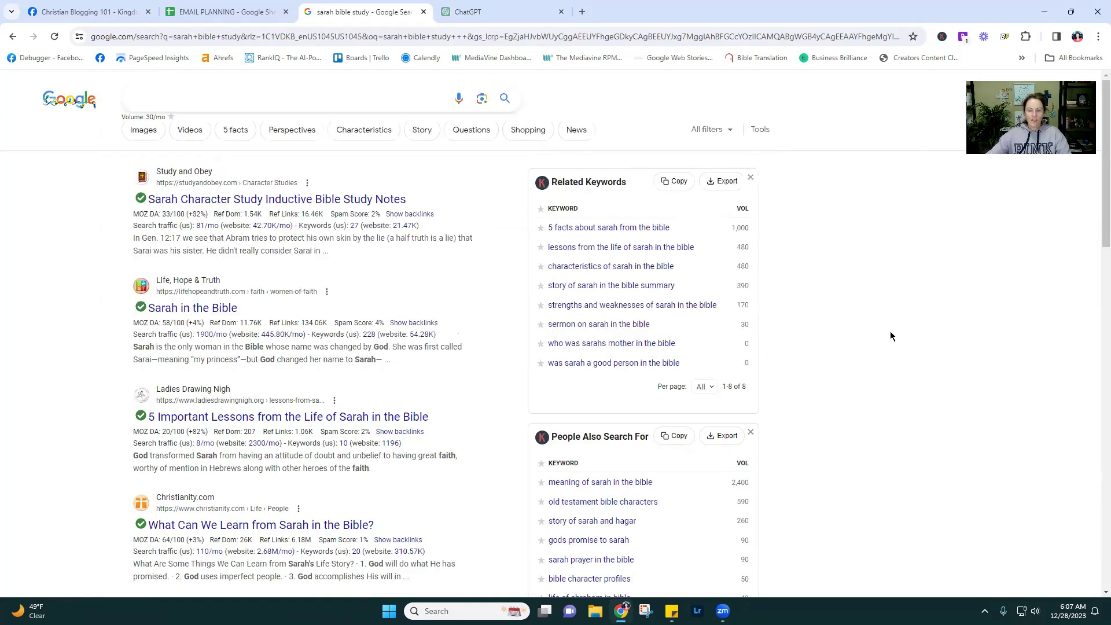
left_click(311, 95)
type("sarah")
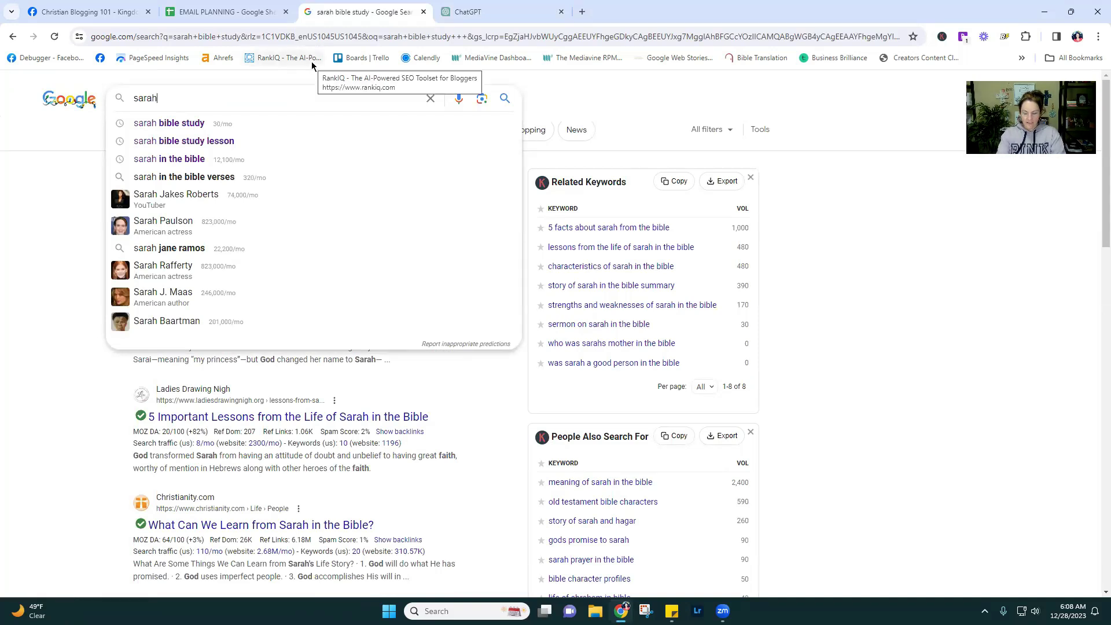
type(" in the bible")
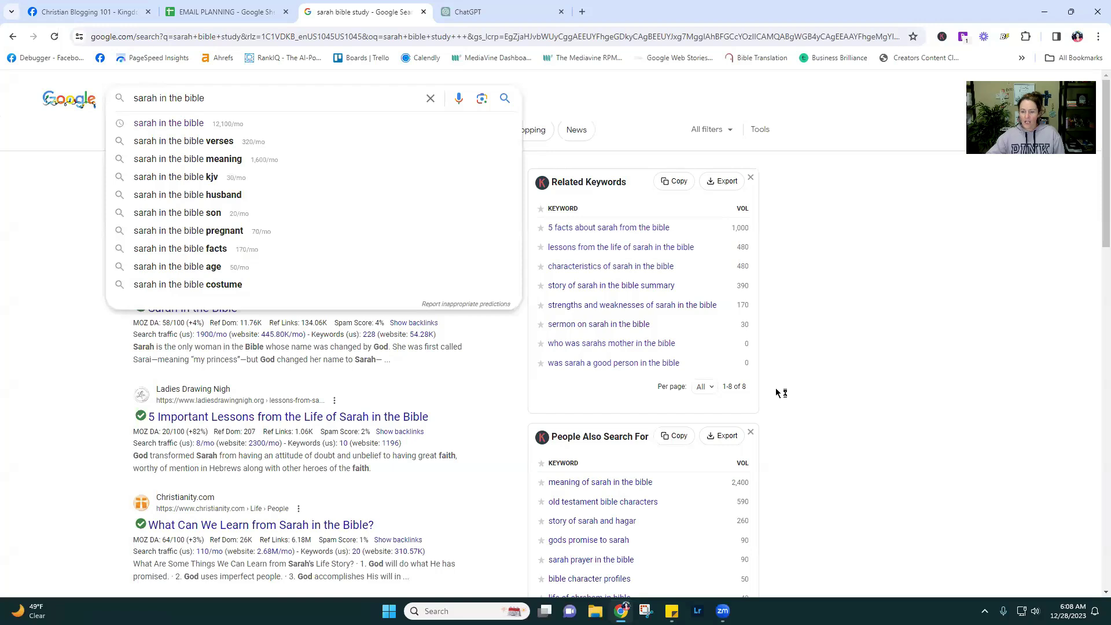
scroll(778, 385, "down", 4)
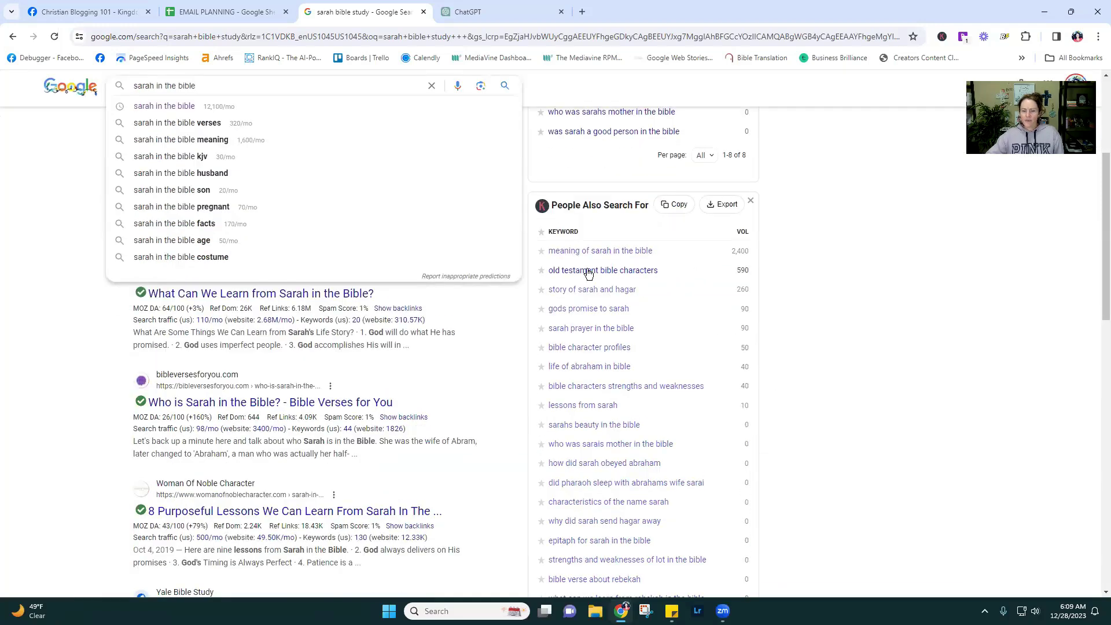
left_click(825, 259)
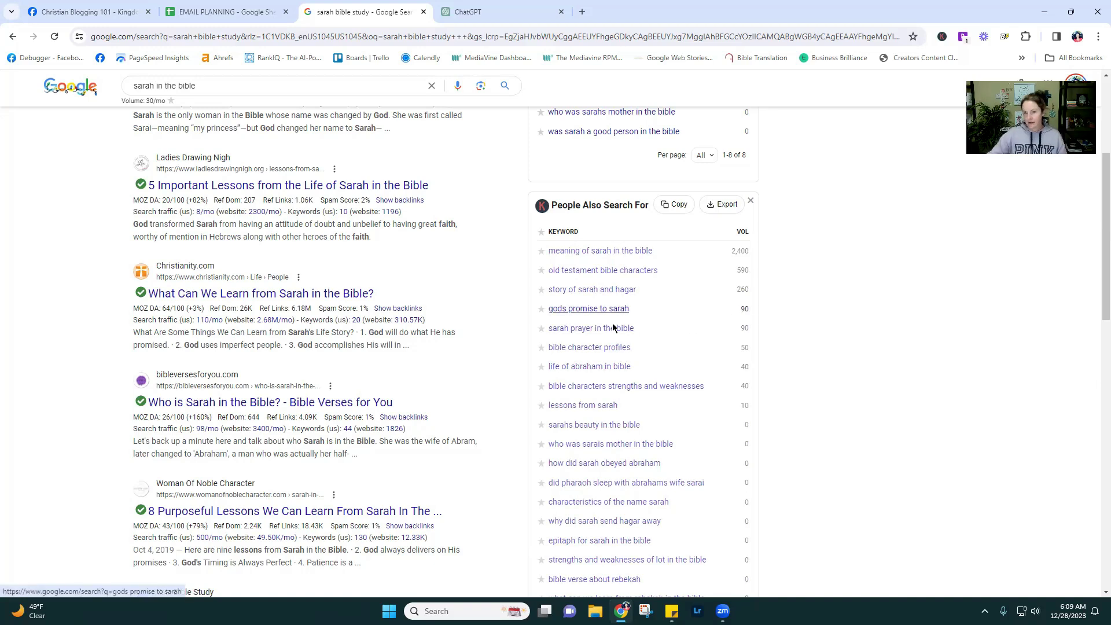
scroll(618, 322, "up", 5)
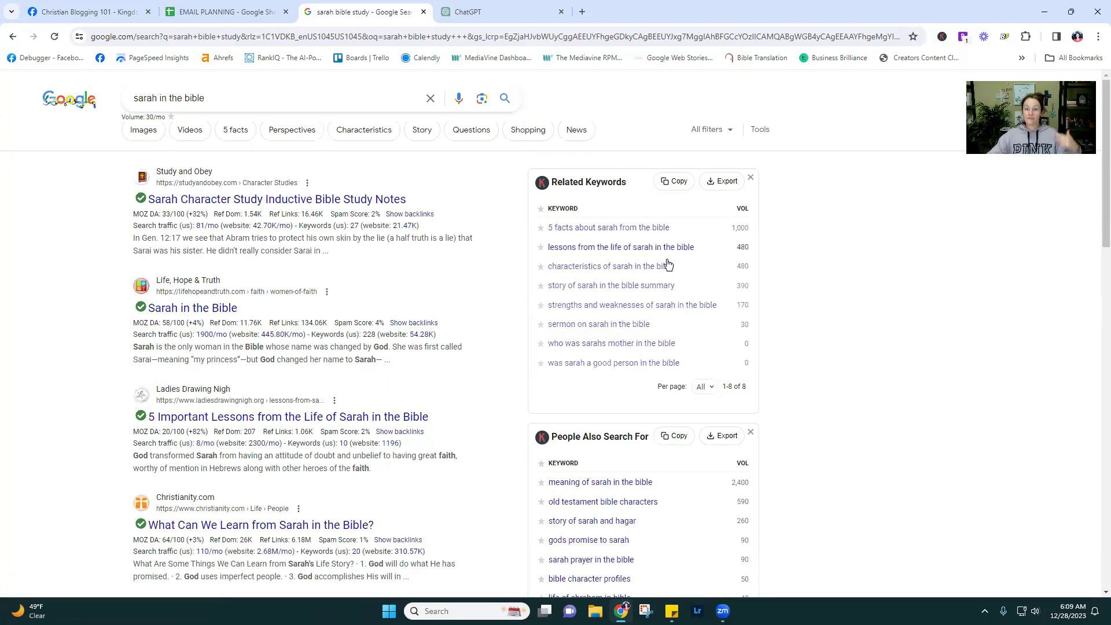
scroll(833, 369, "down", 4)
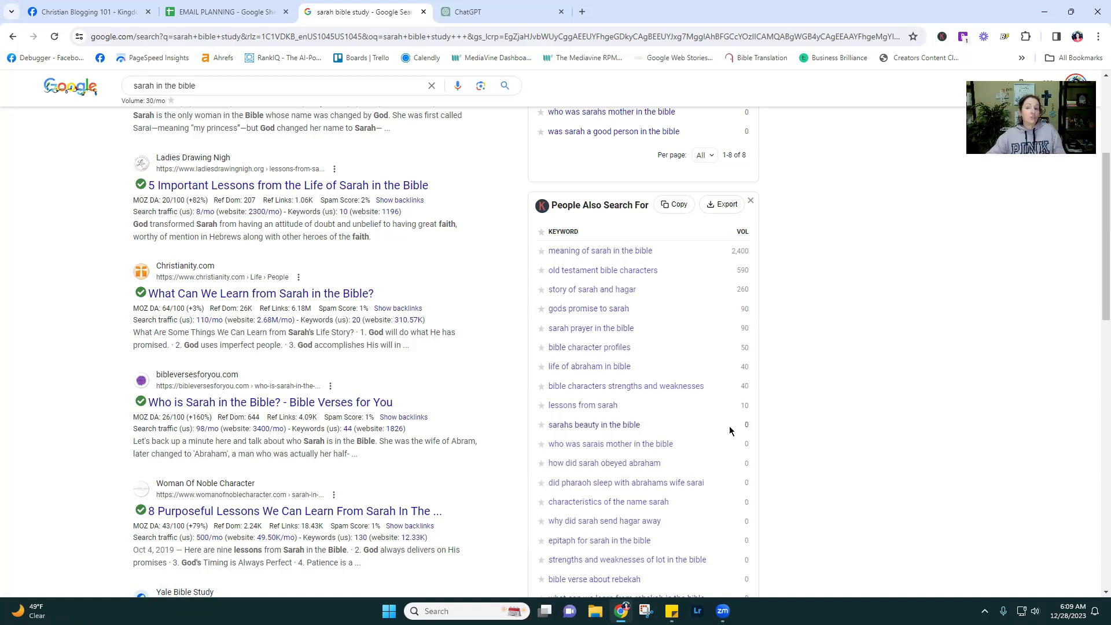
scroll(730, 405, "up", 5)
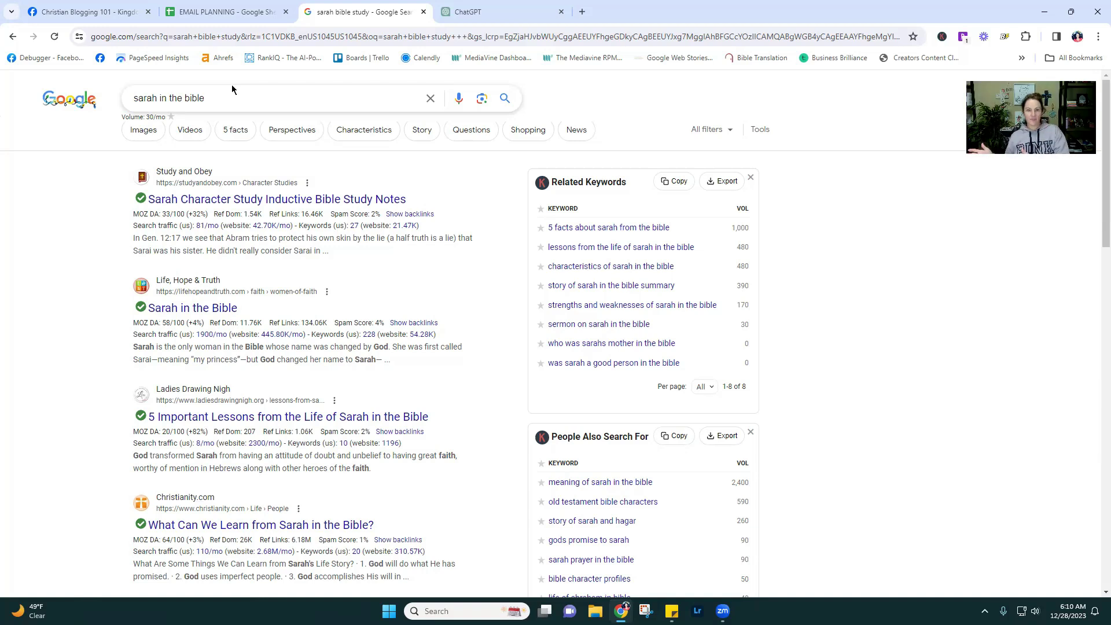
Step: Replace the query with 'bible verses about being made new', dropping 'in christ', to see 210/mo
triple_click(263, 103)
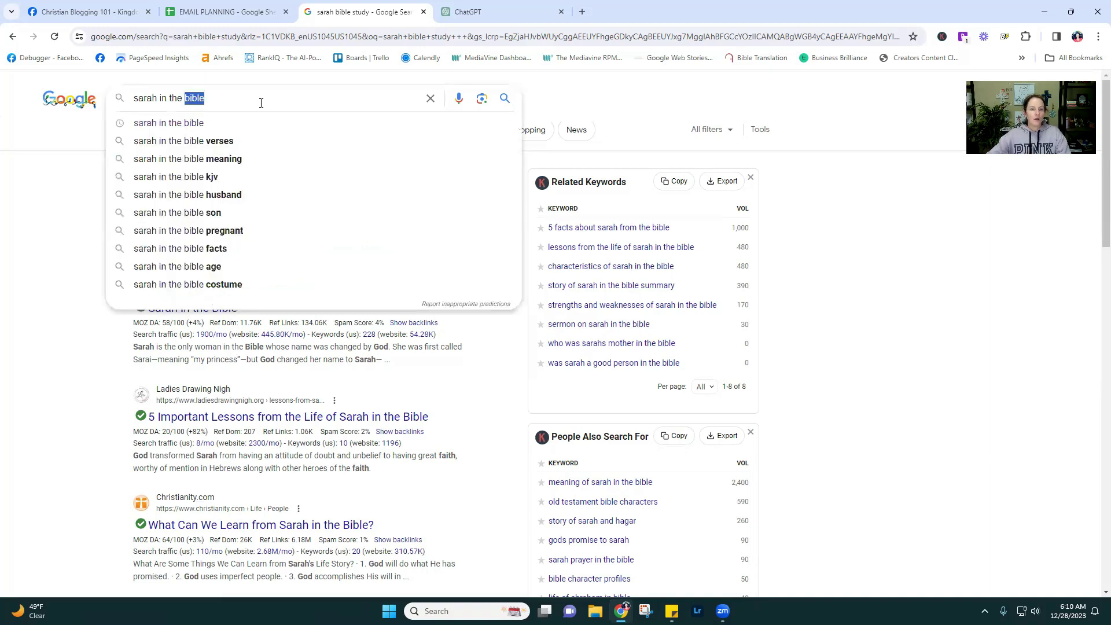
type("bible")
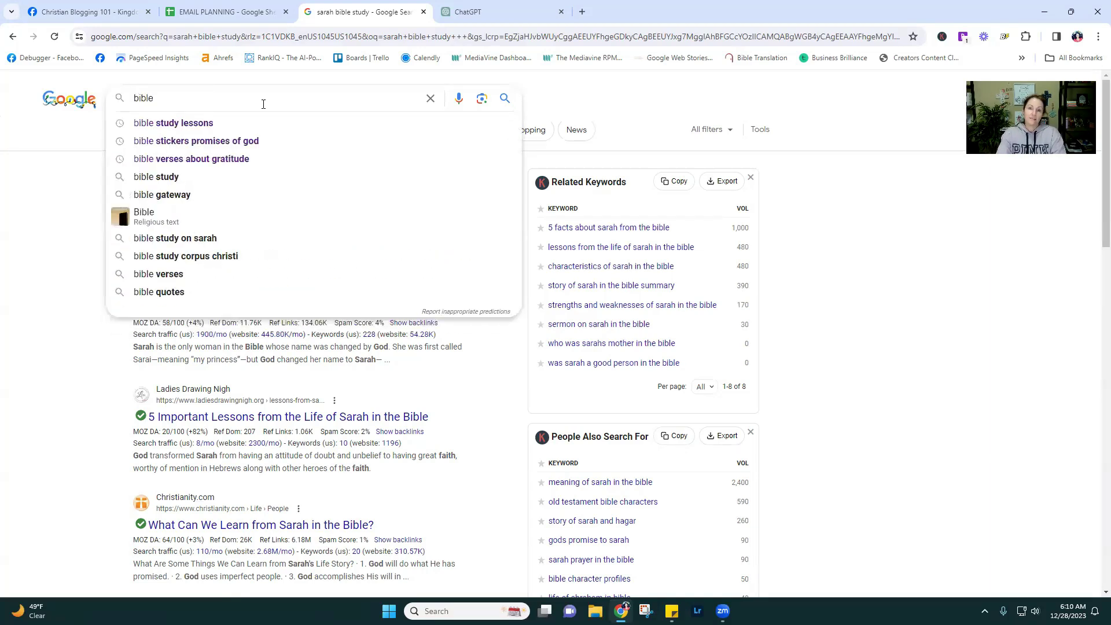
type(" verses")
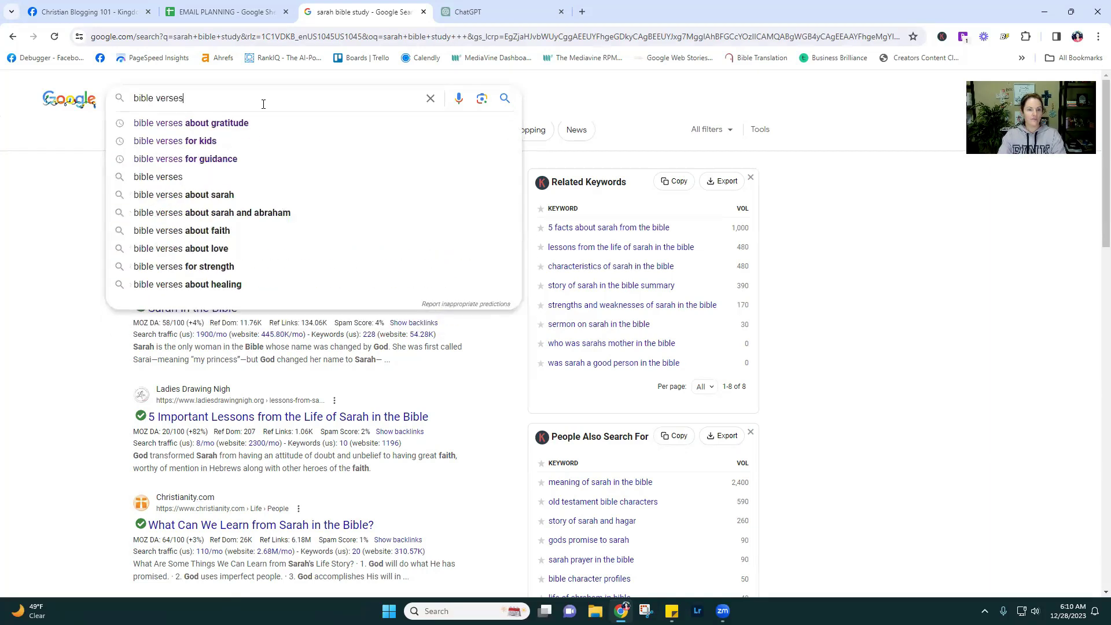
type(" about a")
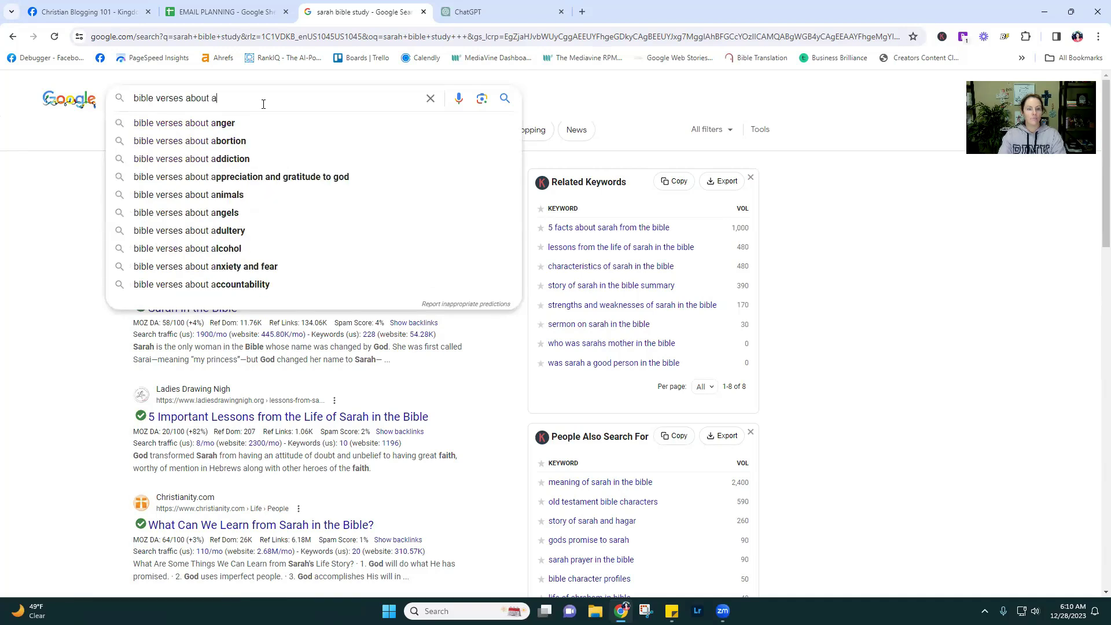
key("BackSpace")
type("beong")
key("BackSpace")
key("BackSpace")
key("BackSpace")
type("ing made new in christ")
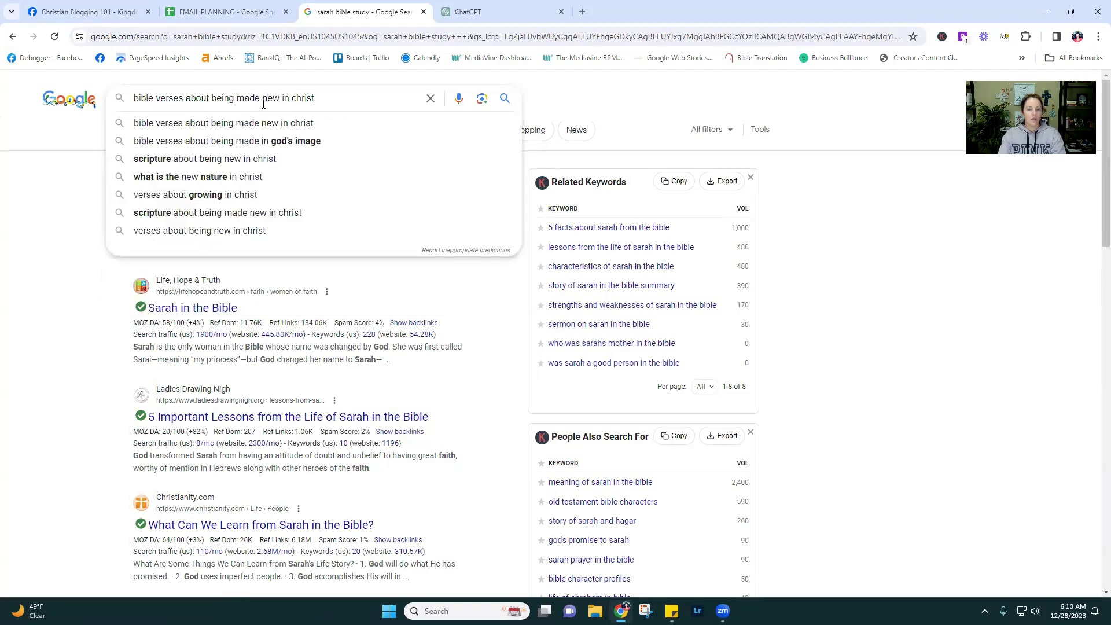
key("BackSpace")
key("BackSpace")
key("BackSpace")
key("BackSpace")
key("BackSpace")
key("BackSpace")
key("BackSpace")
key("BackSpace")
key("BackSpace")
key("BackSpace")
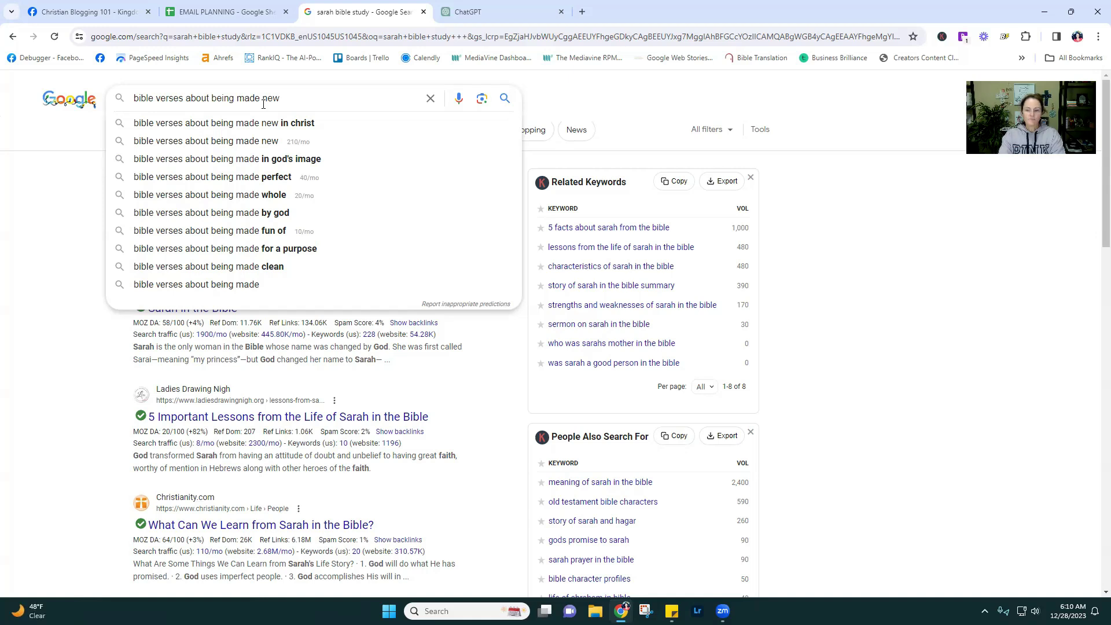
Step: Search 'bible verses about being made new' and review related keyword volumes, topping at 1,300/mo
left_click(263, 143)
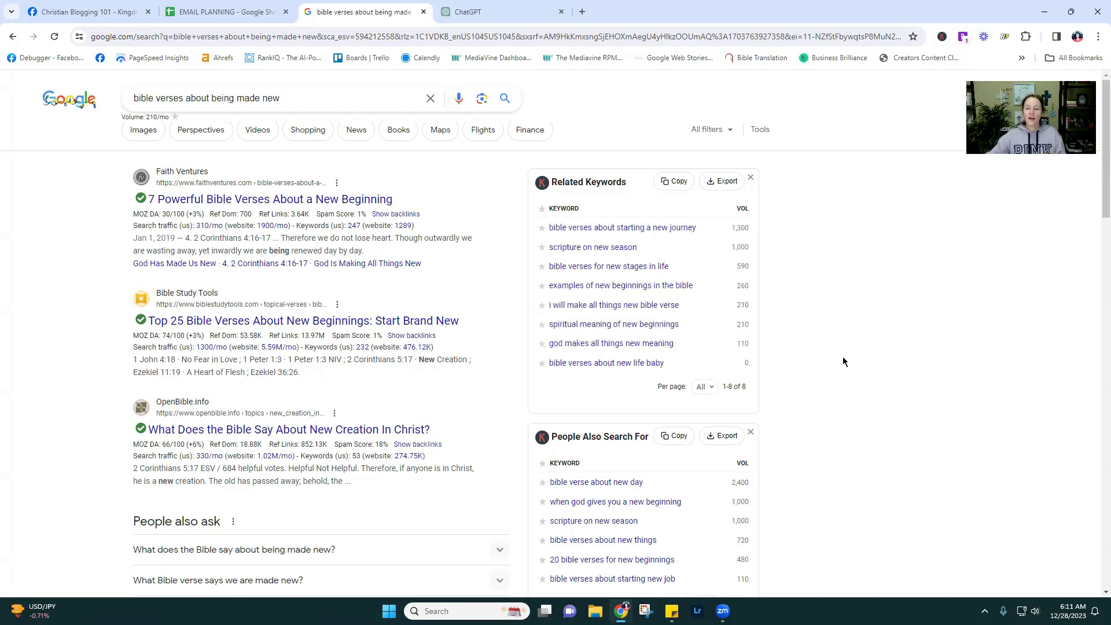
scroll(838, 362, "down", 7)
scroll(838, 365, "up", 7)
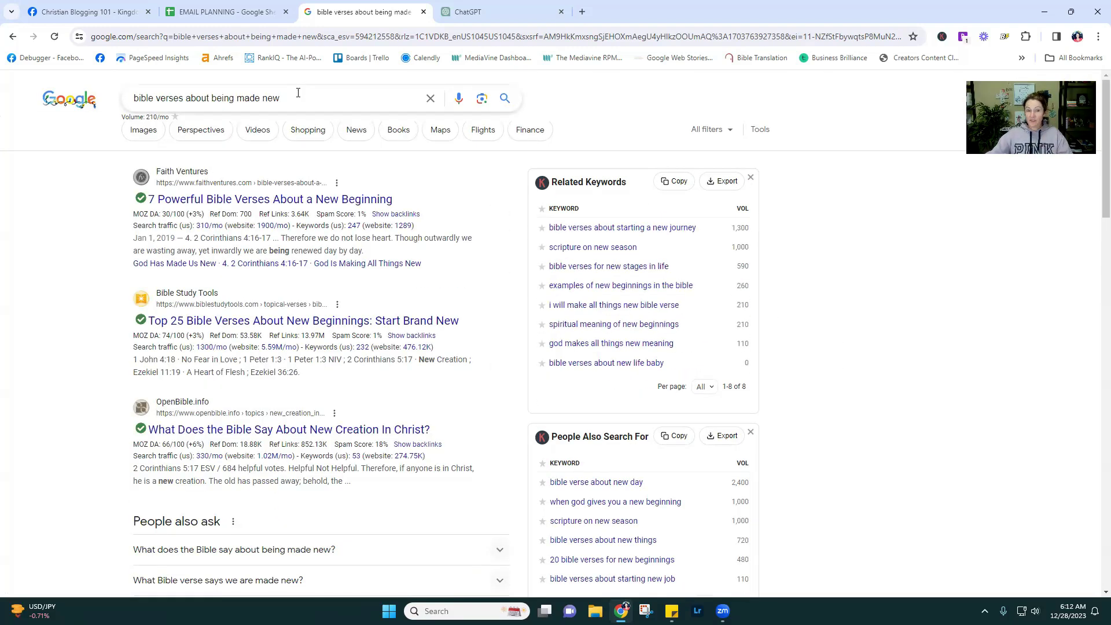
Step: Change the query ending from 'being made new' to 'love', showing 246,000/mo
left_click_drag(297, 96, 212, 107)
type("love")
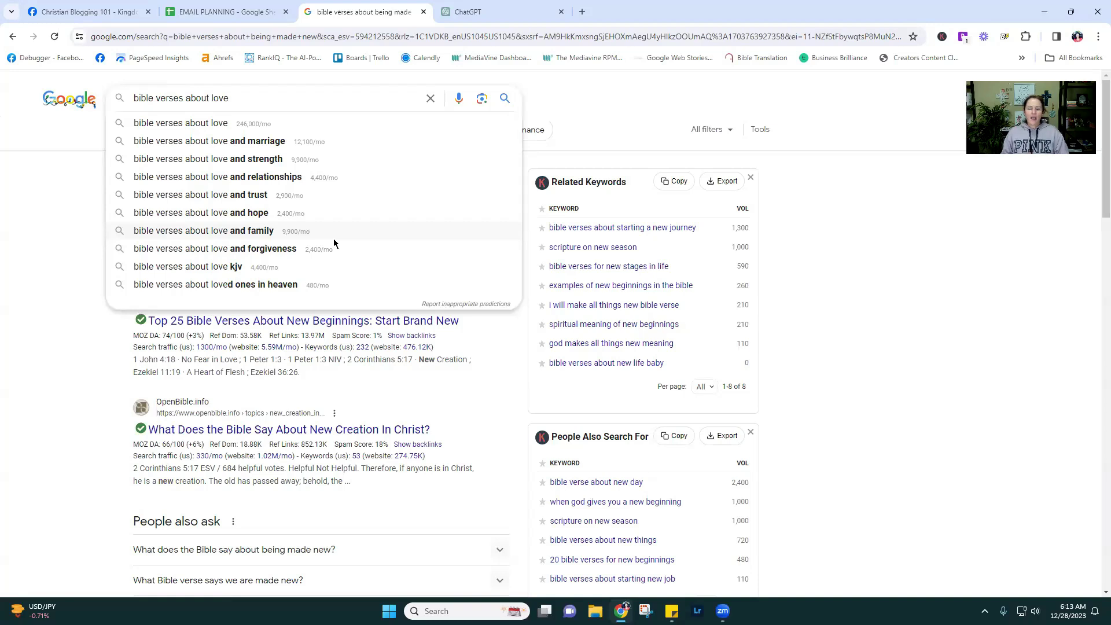
Step: In ChatGPT, ask for 10 bible study resources to help Christian women with their bible study efforts
left_click(476, 13)
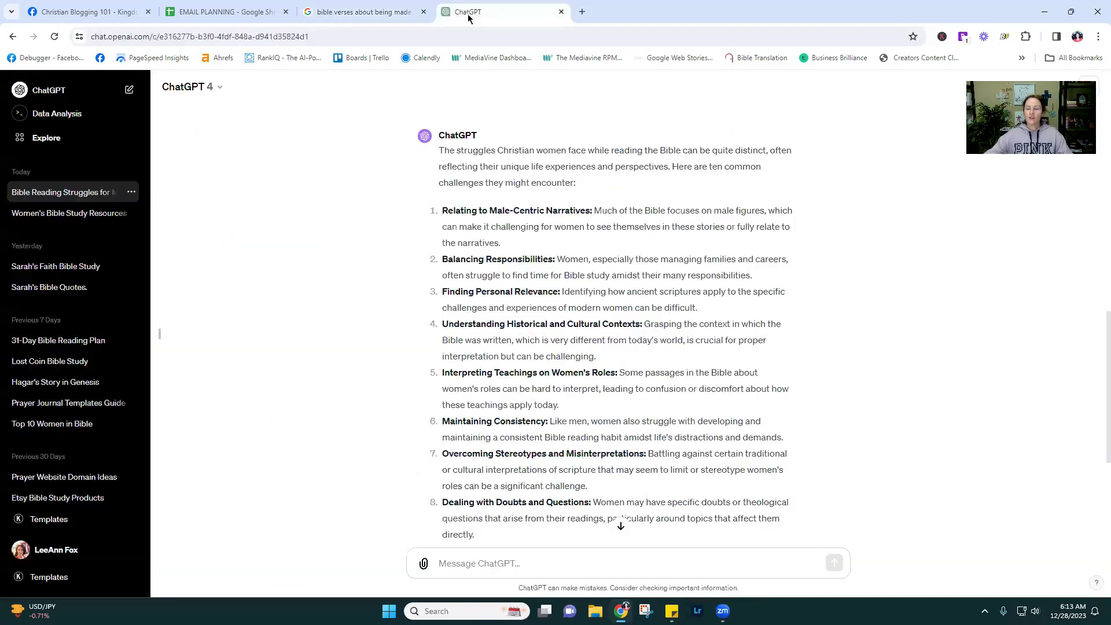
scroll(723, 482, "down", 5)
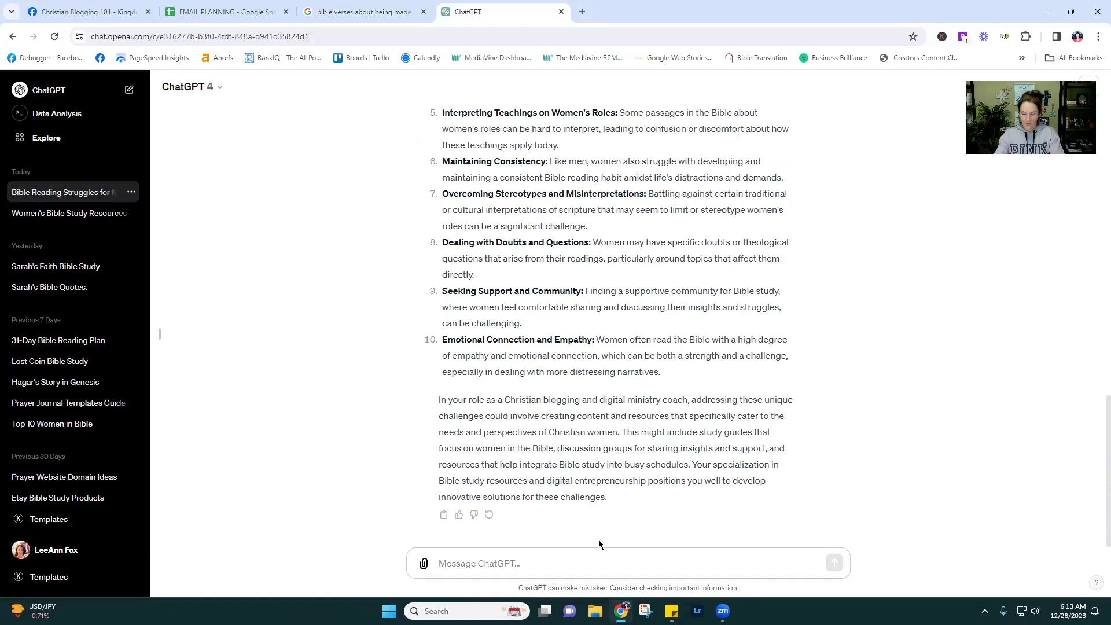
type("What")
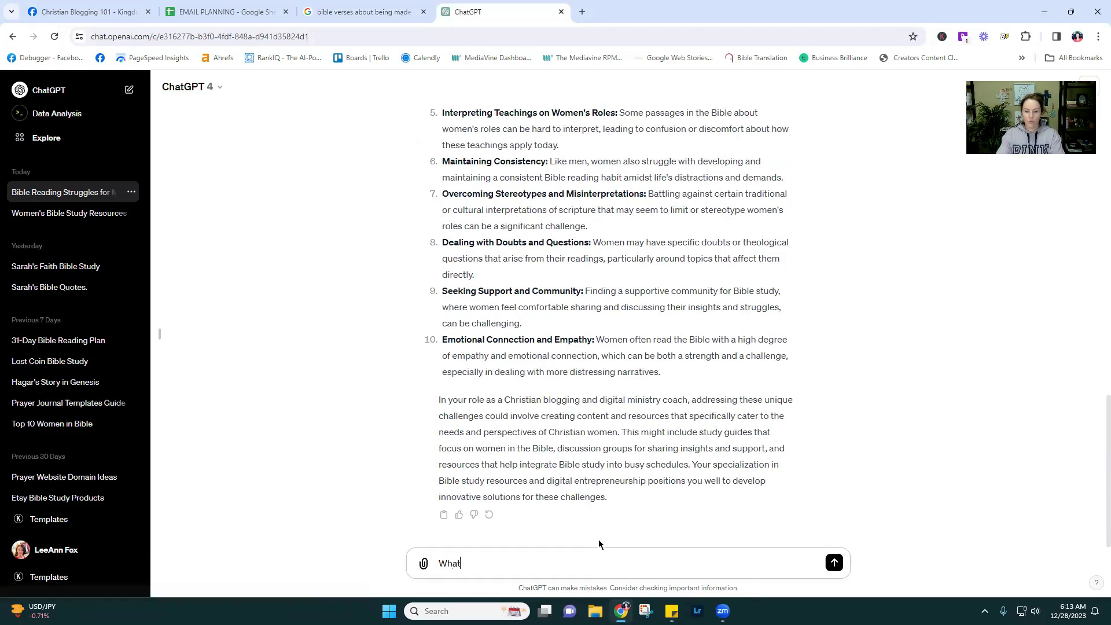
key("BackSpace")
key("BackSpace")
key("BackSpace")
key("BackSpace")
type("Create ")
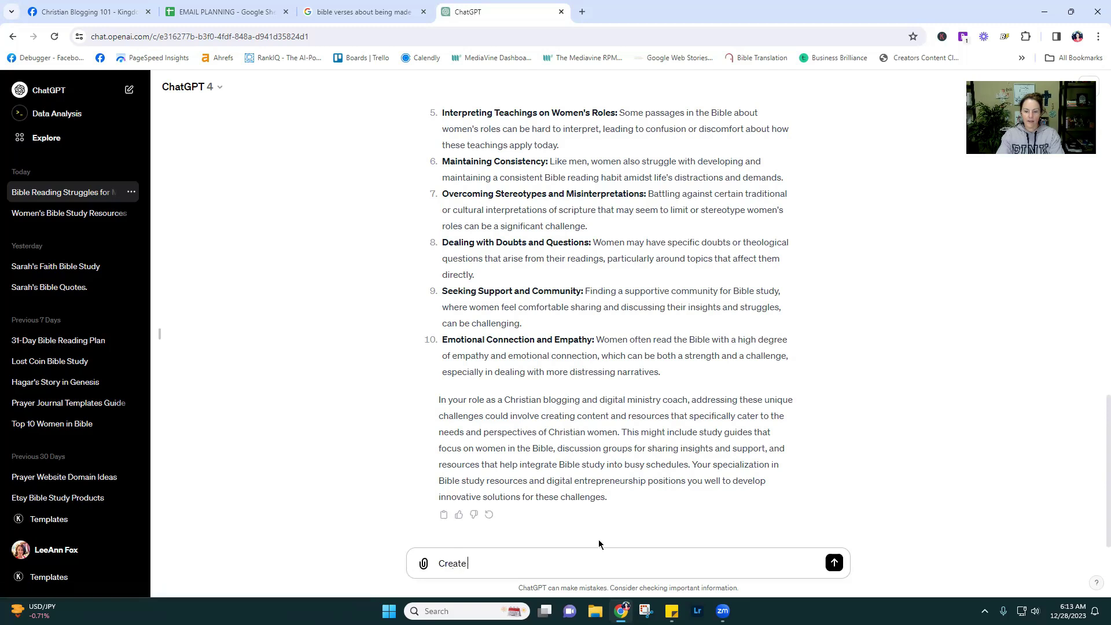
type("a list of 10")
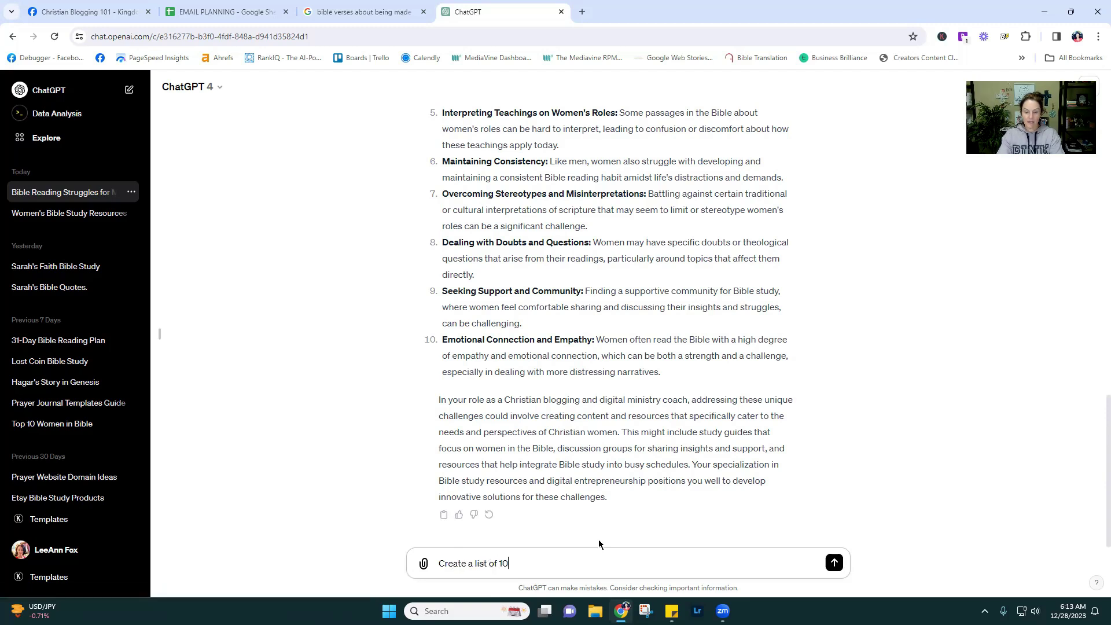
type(" bible study resource")
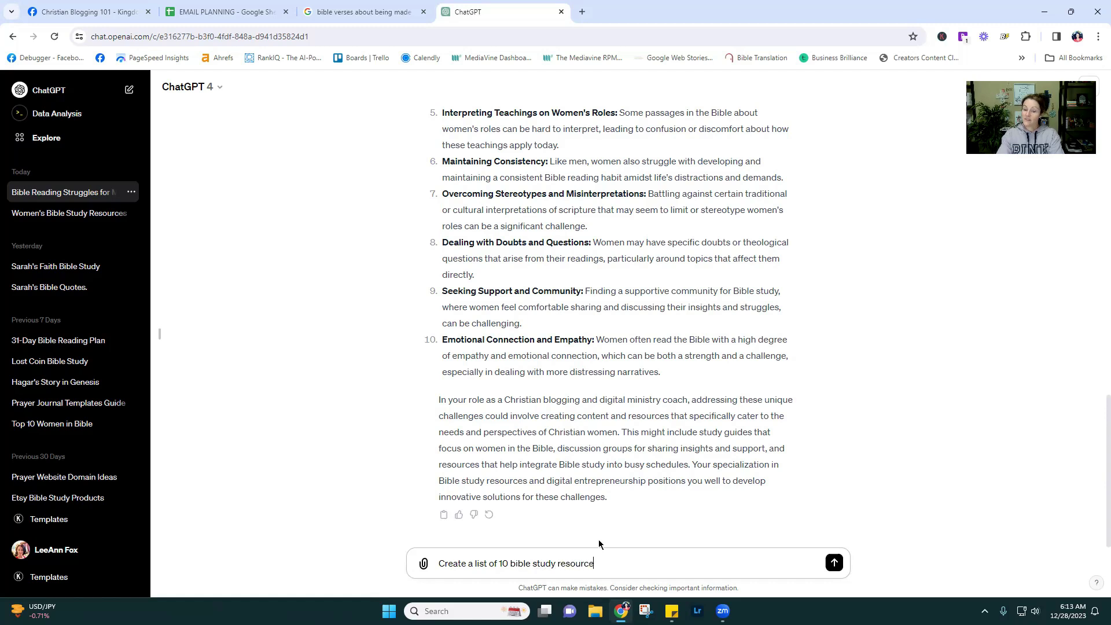
type("s I can creeate t")
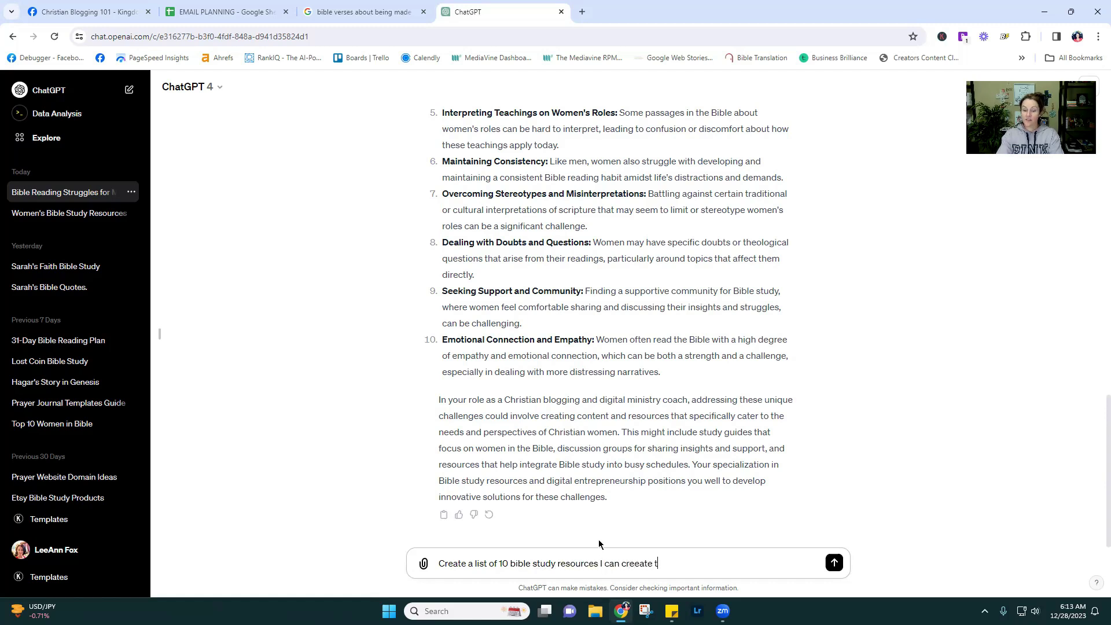
key("BackSpace")
key("BackSpace")
key("BackSpace")
key("BackSpace")
key("BackSpace")
key("BackSpace")
type("ate ")
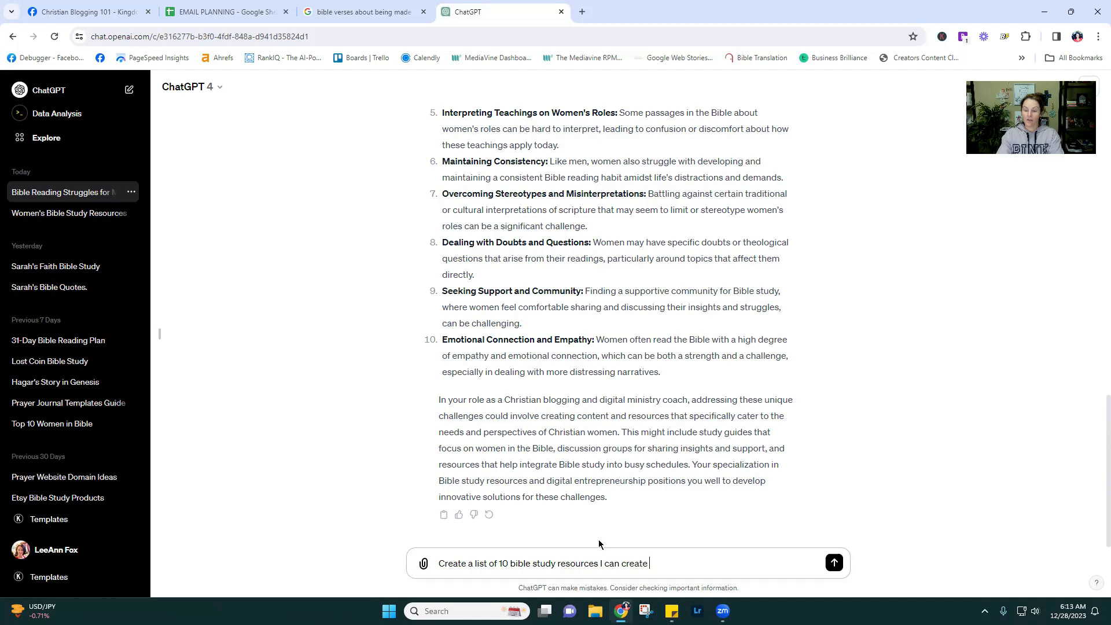
type("to help Christian women")
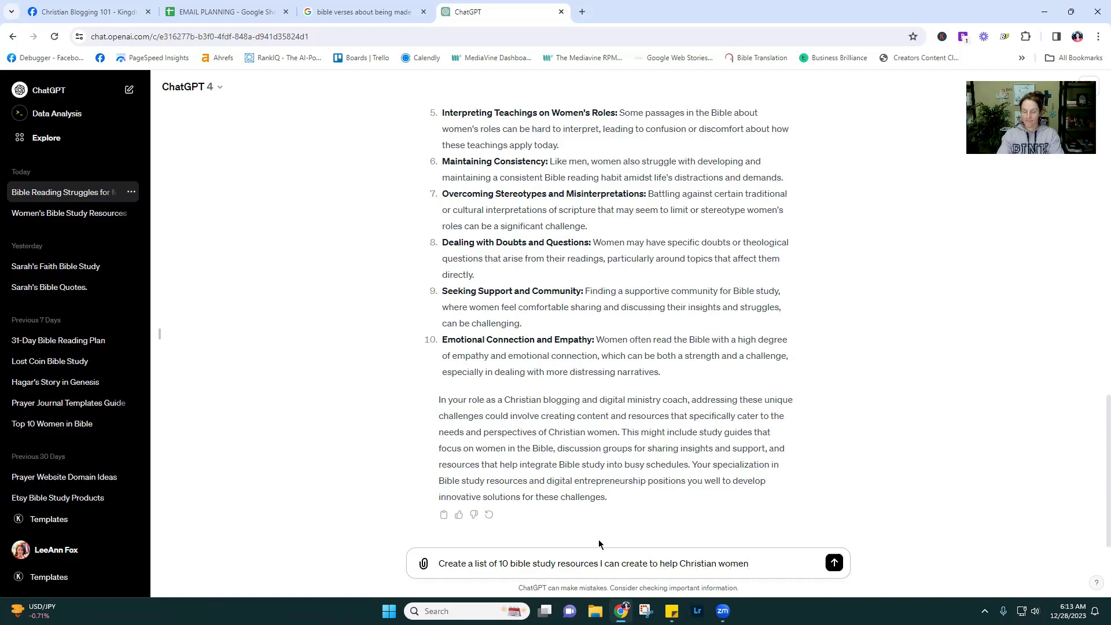
type(" with their bi")
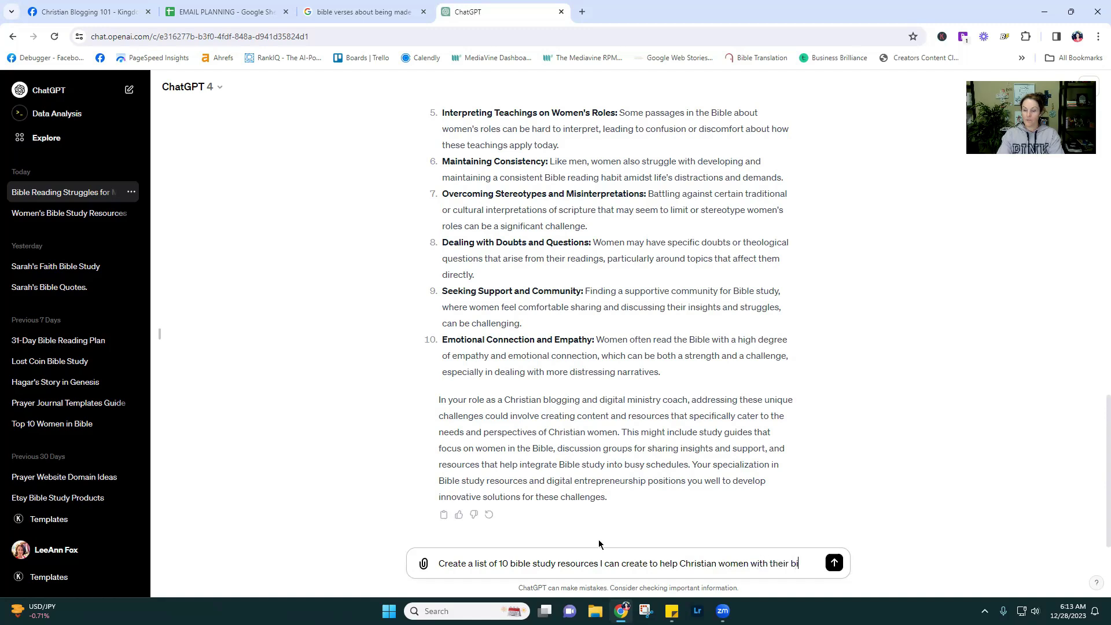
type("ble study ef")
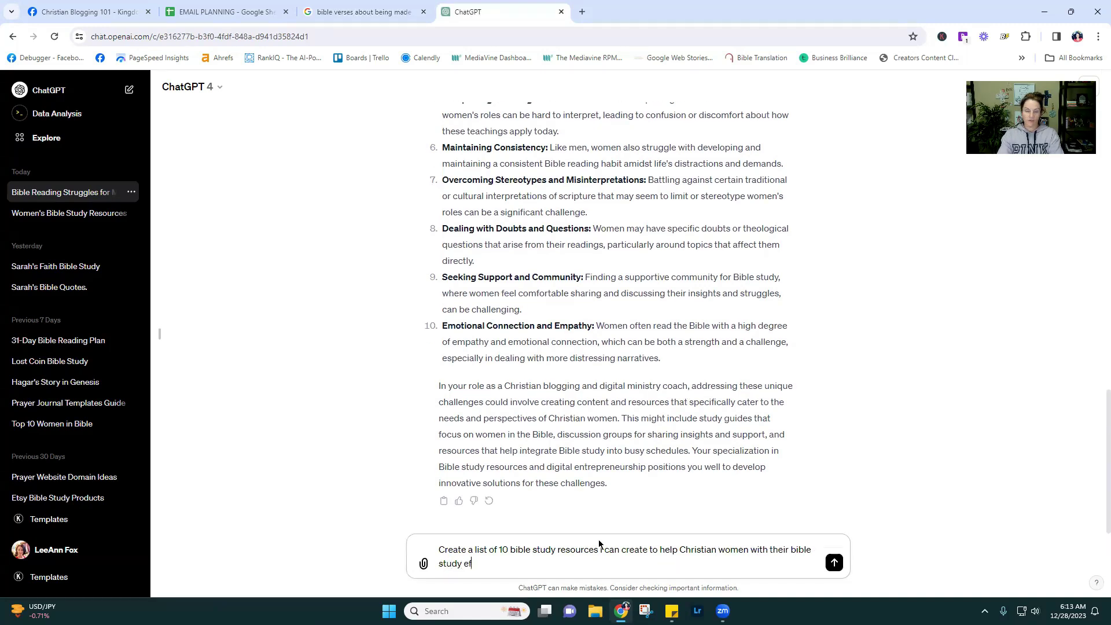
type("forts.")
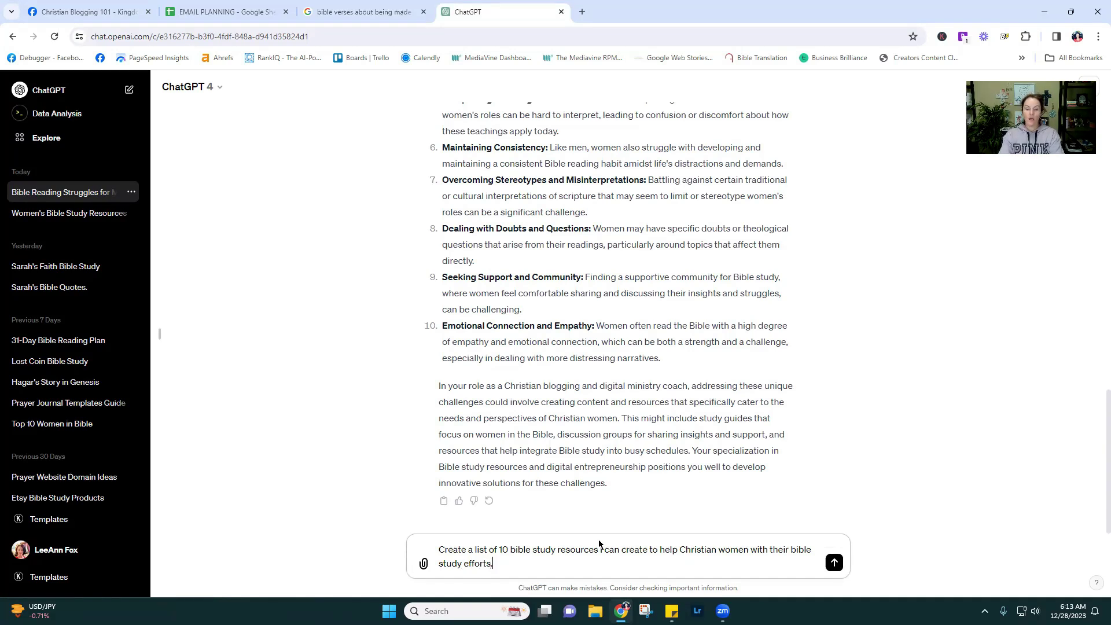
key("Return")
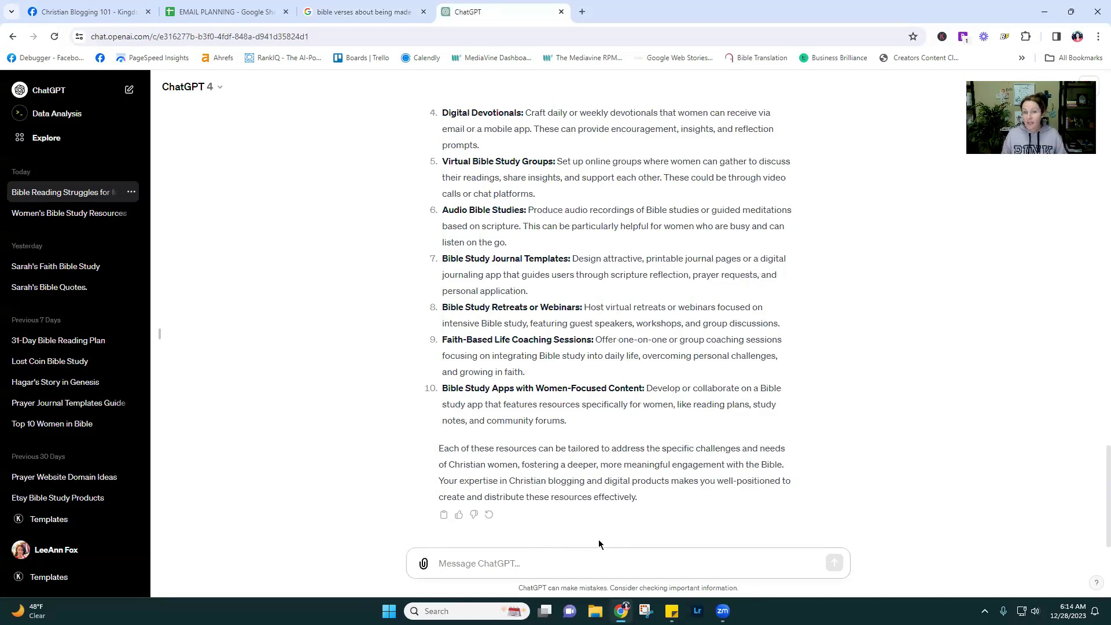
scroll(338, 249, "up", 4)
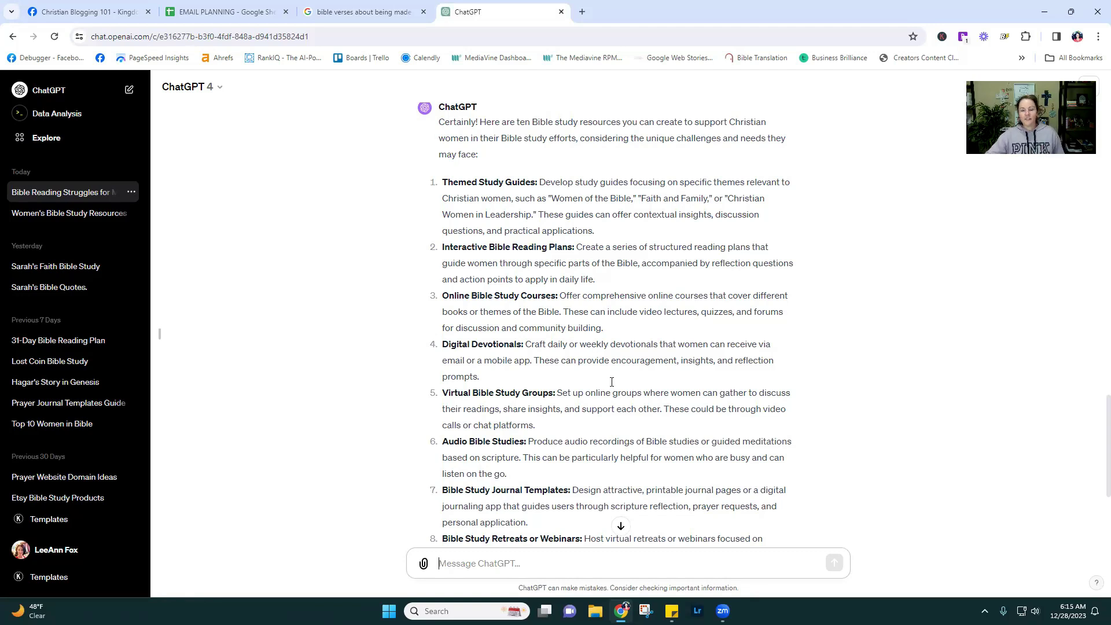
scroll(810, 359, "down", 3)
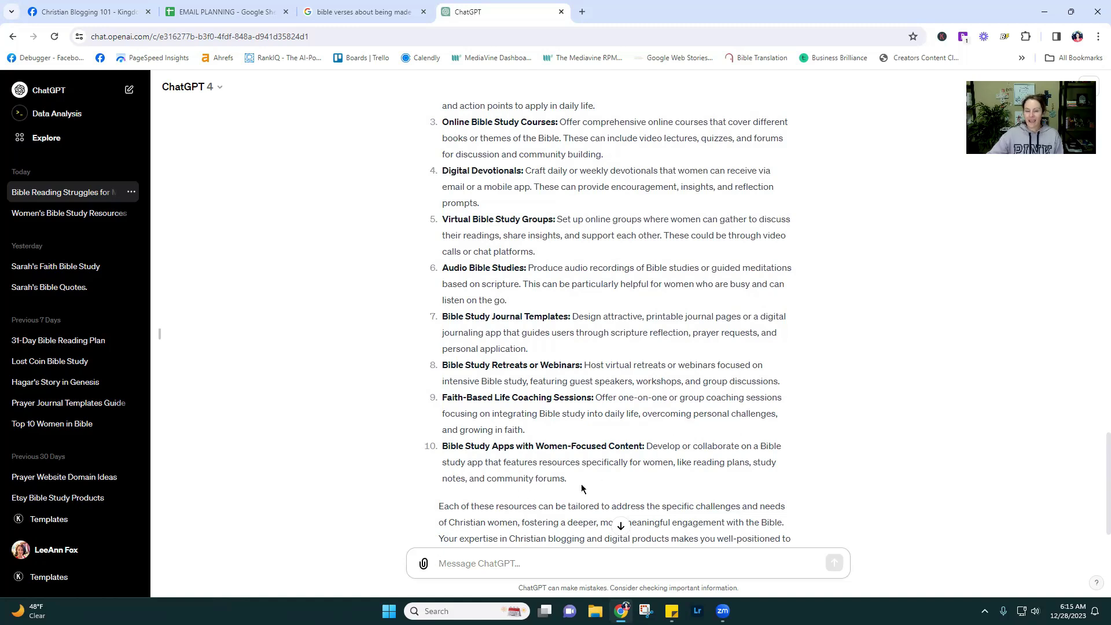
scroll(847, 329, "up", 4)
scroll(847, 325, "down", 3)
scroll(847, 325, "up", 6)
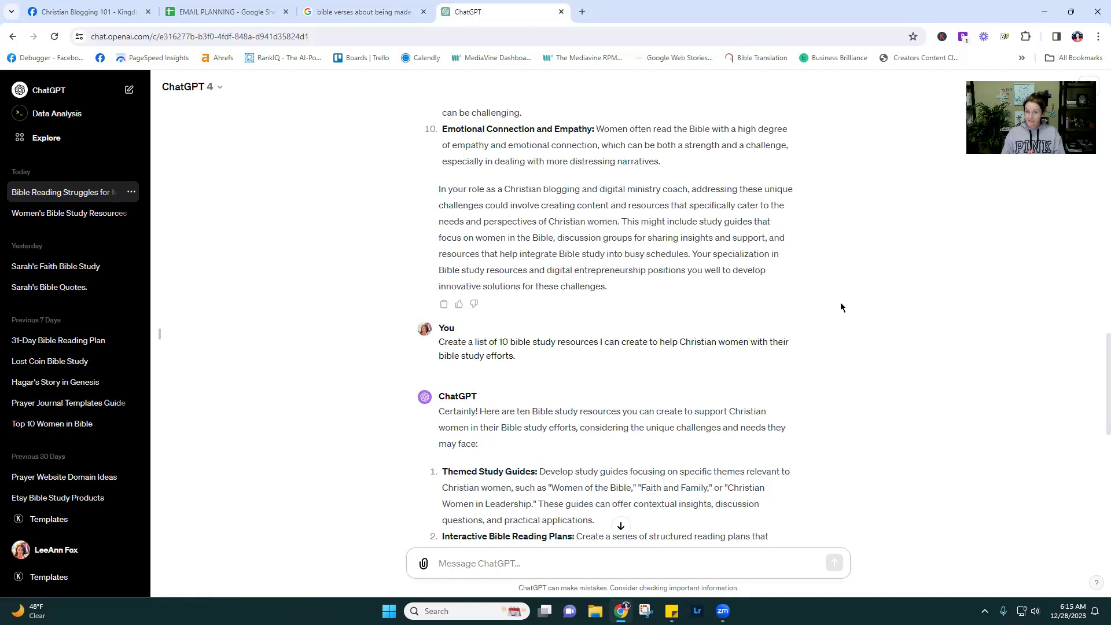
Step: Return to the Google tab showing 'bible verses about love' suggestions at 246,000/mo
left_click(365, 12)
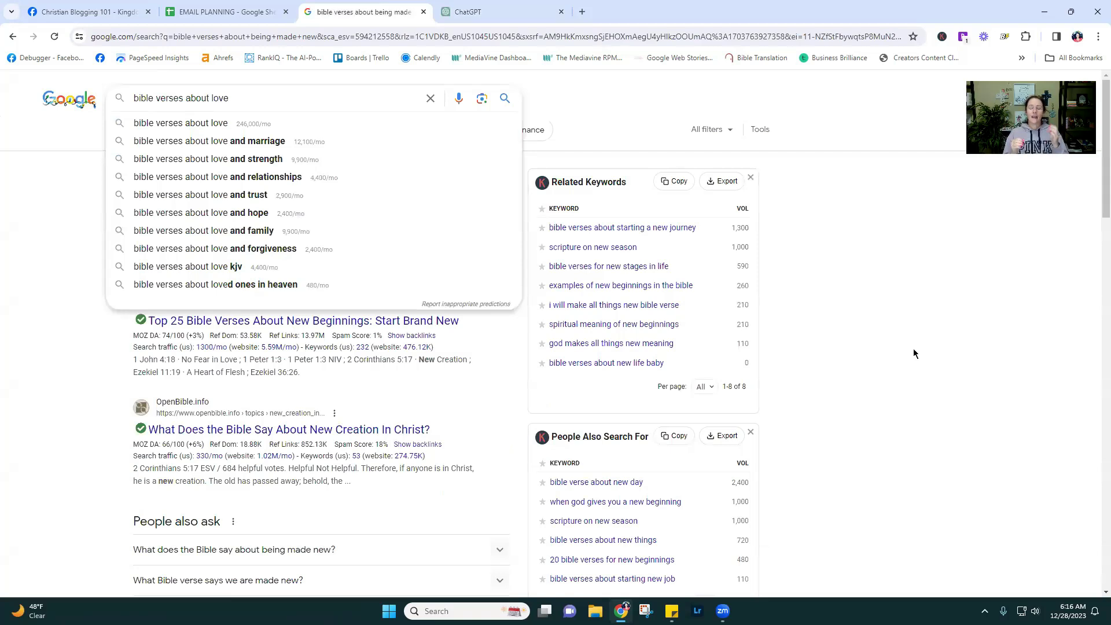
Step: Dismiss the suggestion list to reveal the results page showing 210/mo
left_click(883, 392)
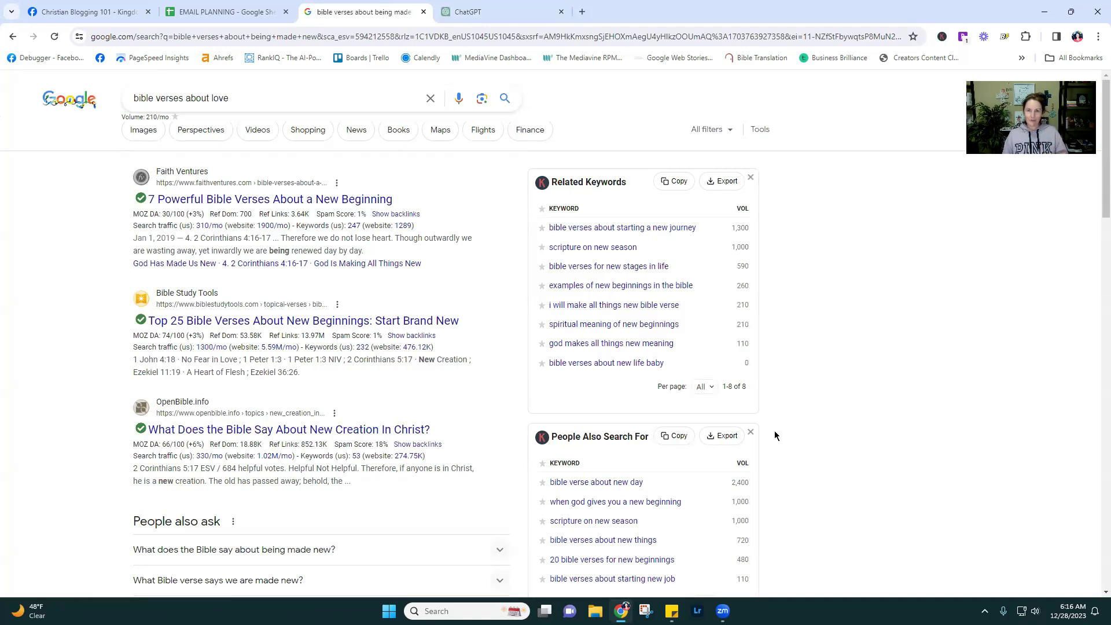
left_click_drag(265, 93, 110, 96)
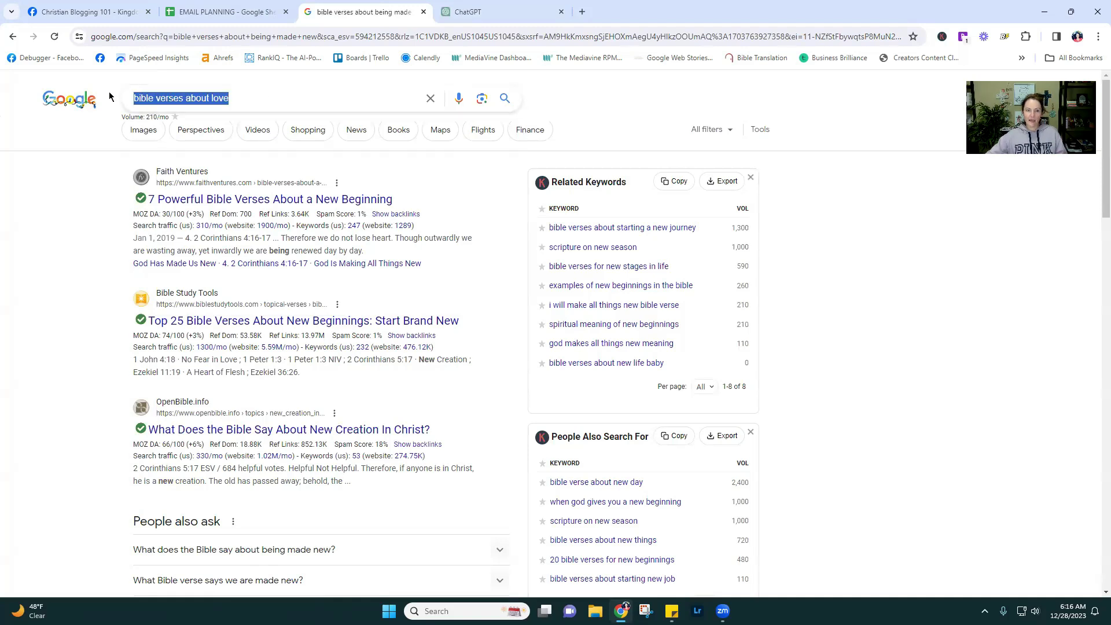